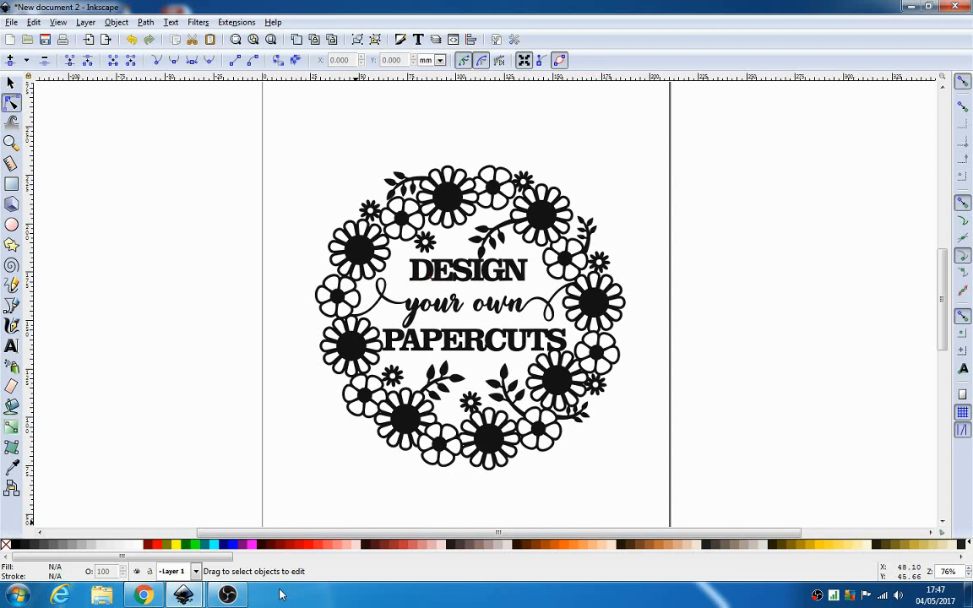
In Chrome, filter the flower svg images to Labeled for reuse with modification, and view the Etsy search results and Font Bundles site
{"action": "left_click", "coordinate": [153, 599]}
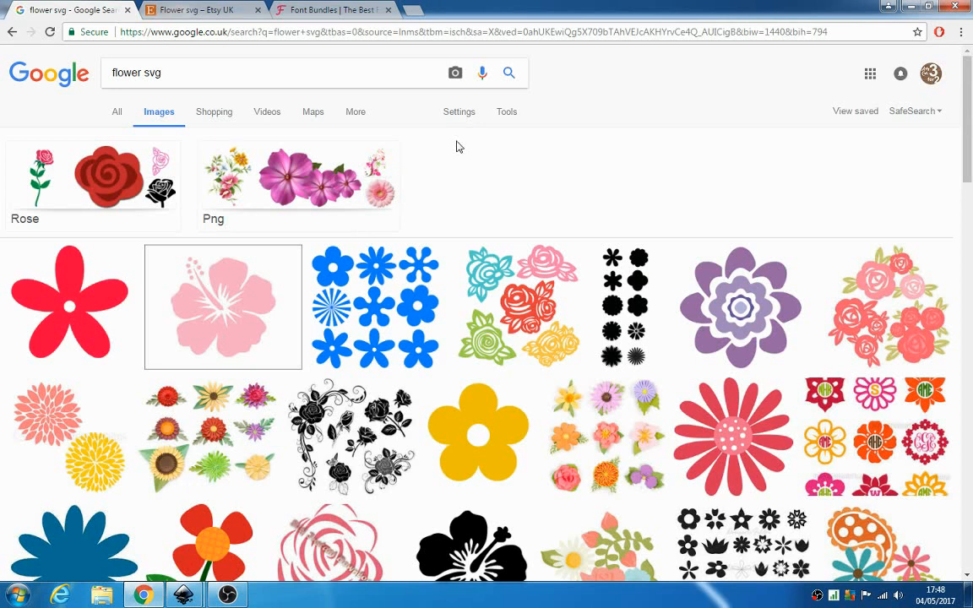
{"action": "left_click", "coordinate": [505, 123]}
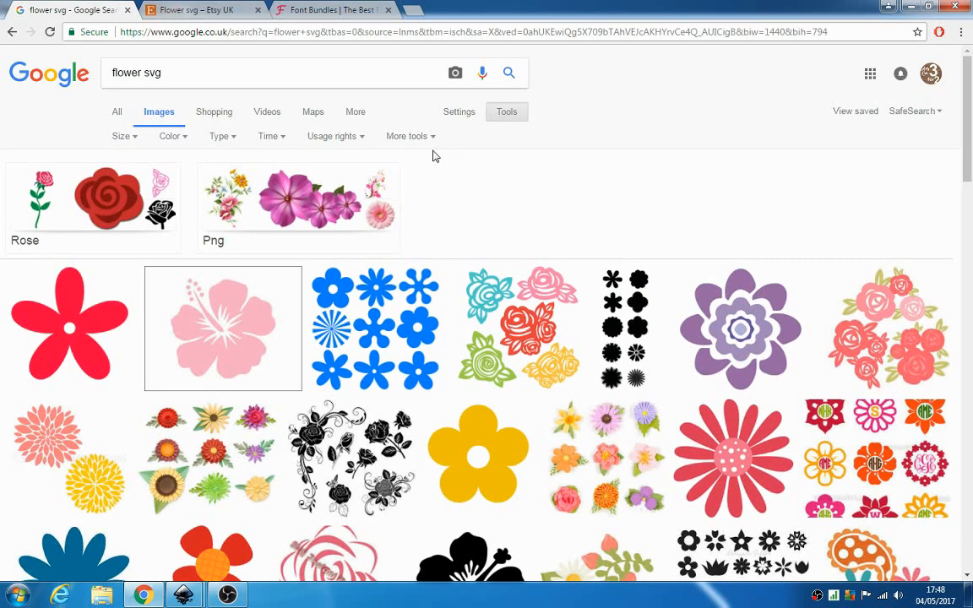
{"action": "left_click", "coordinate": [333, 138]}
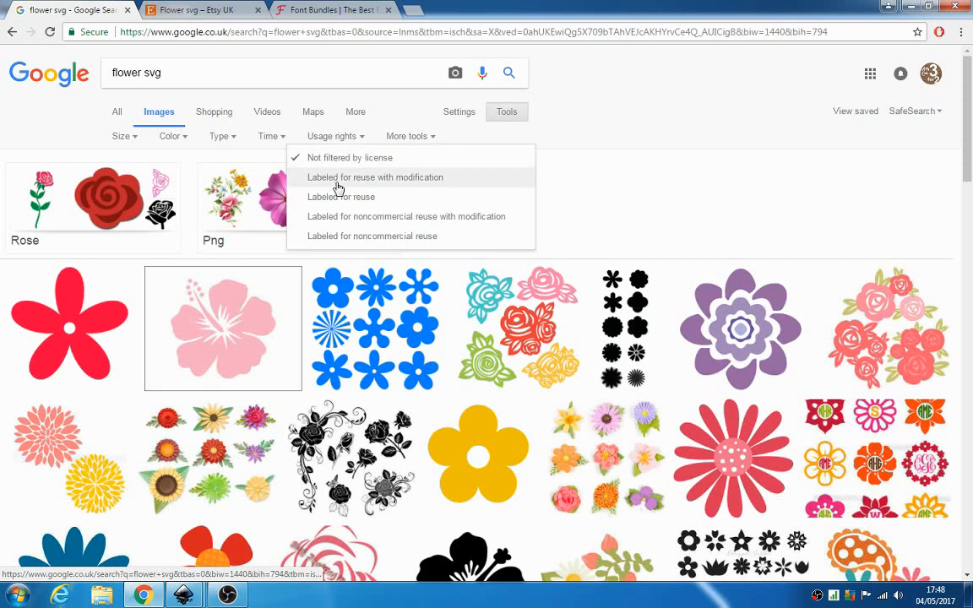
{"action": "left_click", "coordinate": [409, 188]}
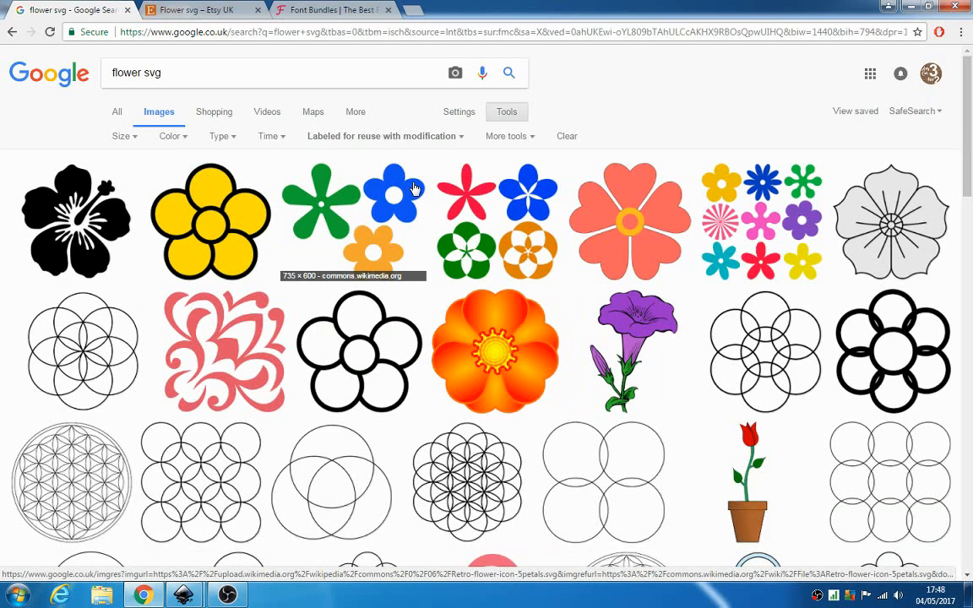
{"action": "left_click", "coordinate": [195, 11]}
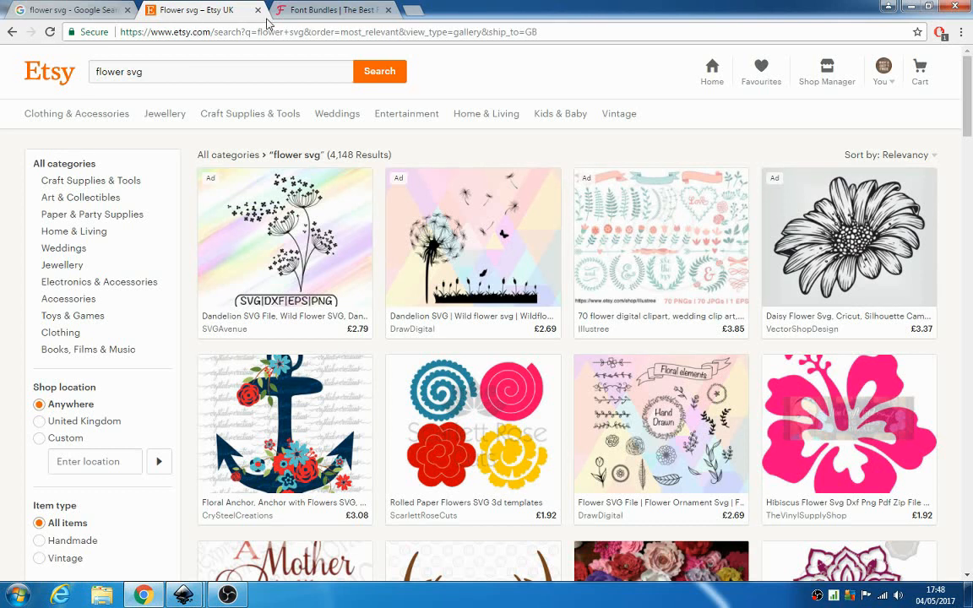
{"action": "left_click", "coordinate": [312, 9]}
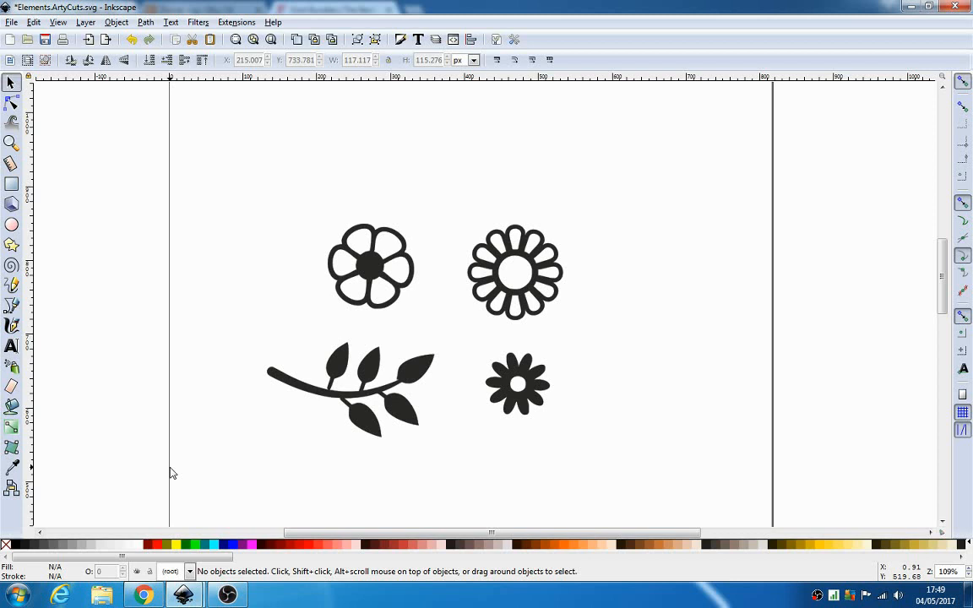
Set white as both the stroke and the fill colour of the Fill bounded areas tool
{"action": "left_click_drag", "start_coordinate": [365, 270], "coordinate": [415, 264]}
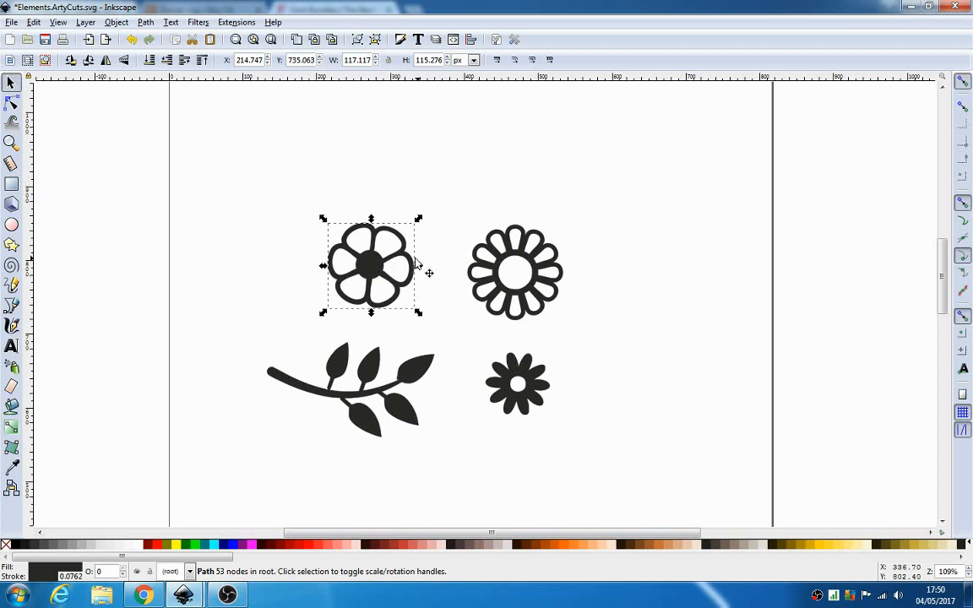
{"action": "left_click", "coordinate": [293, 298]}
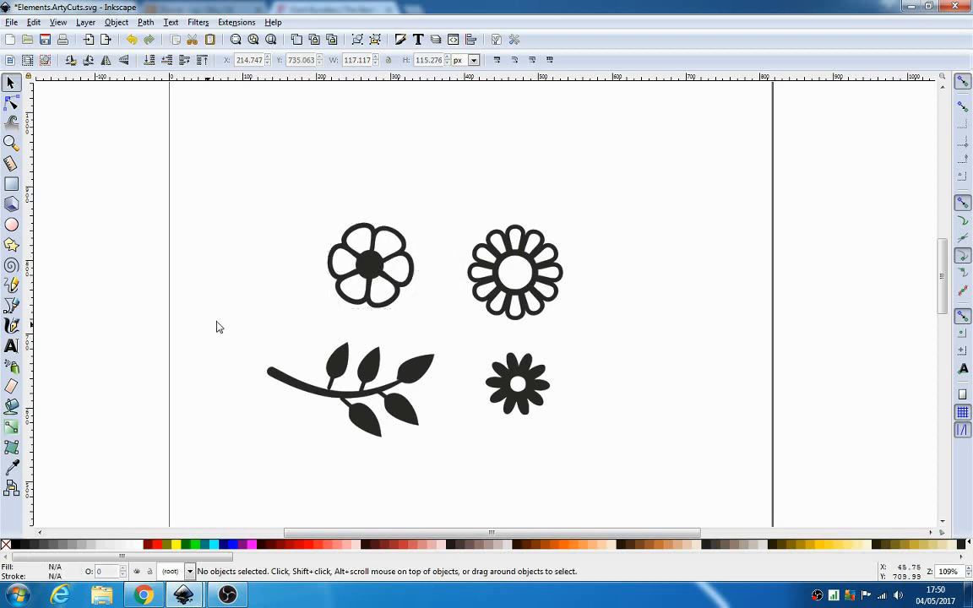
{"action": "left_click", "coordinate": [12, 407]}
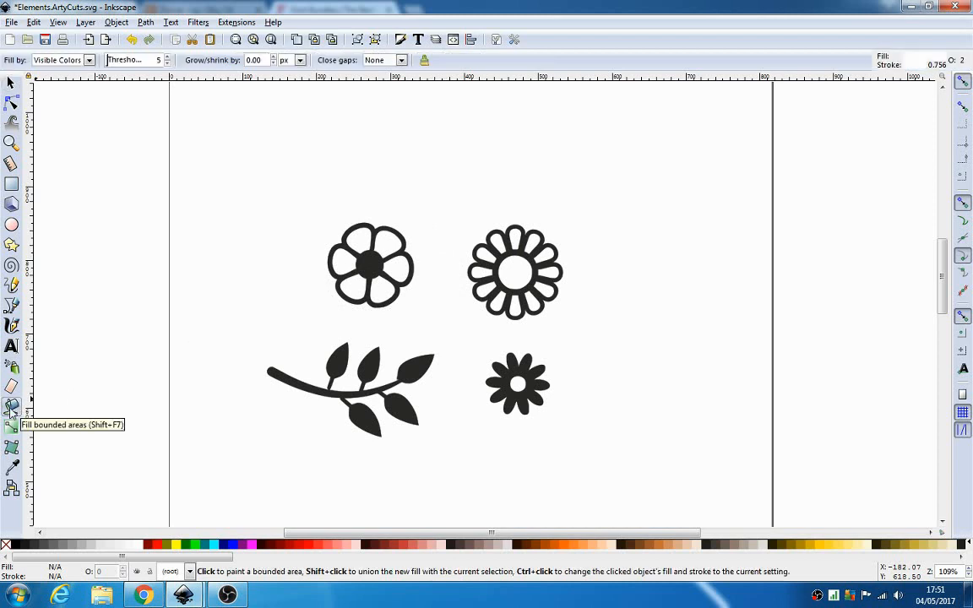
{"action": "right_click", "coordinate": [141, 551]}
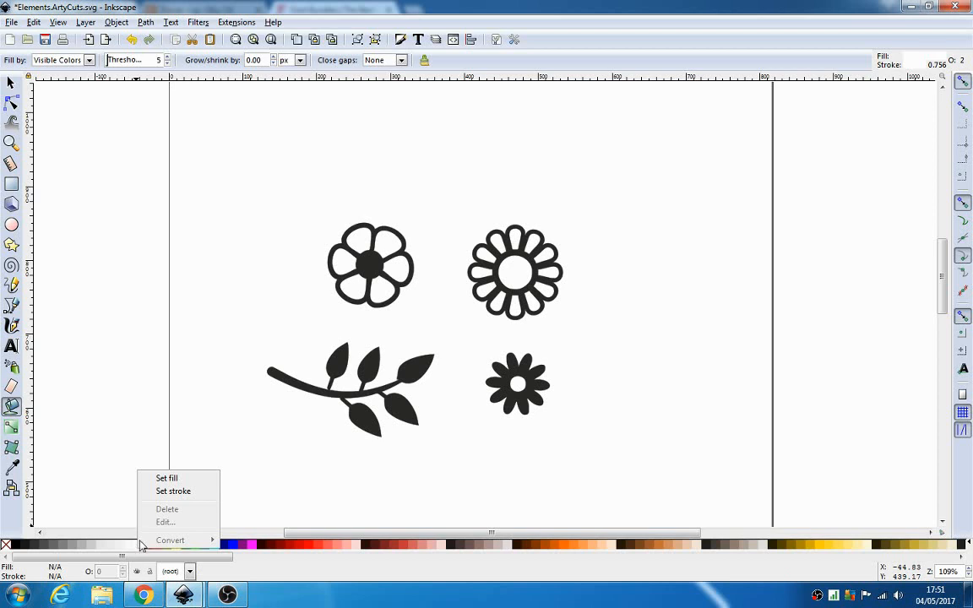
{"action": "left_click", "coordinate": [164, 493]}
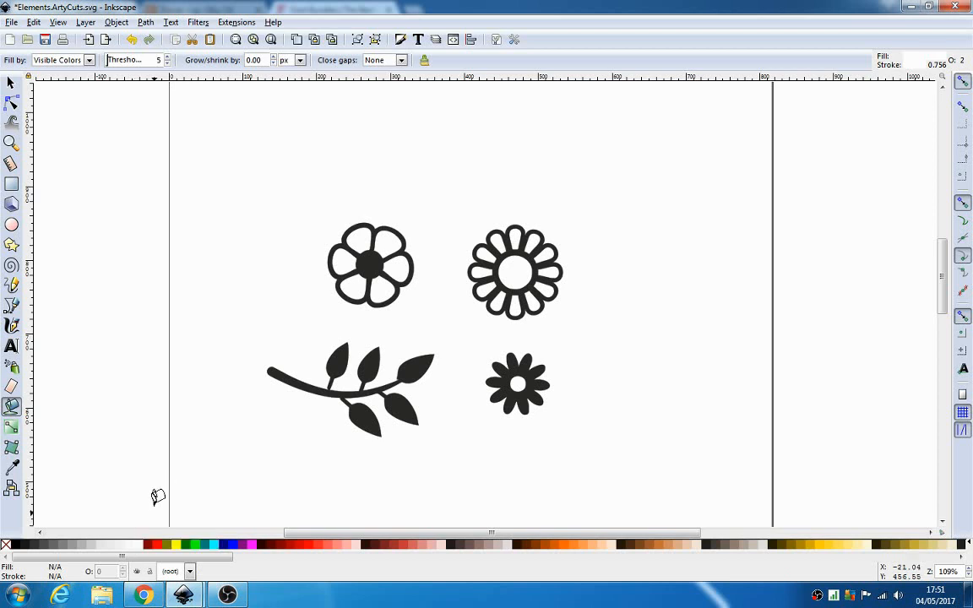
{"action": "right_click", "coordinate": [141, 547]}
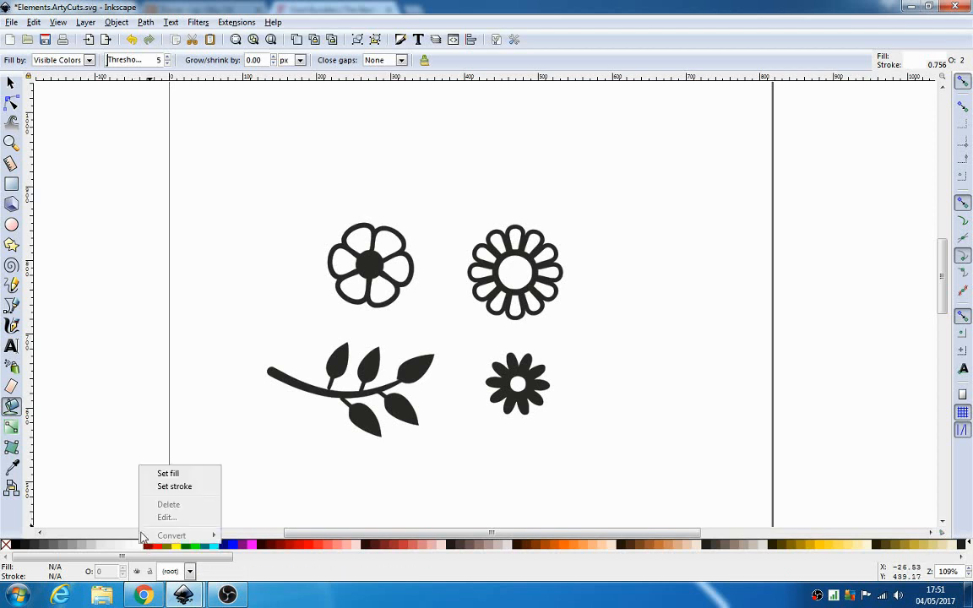
{"action": "left_click", "coordinate": [169, 476]}
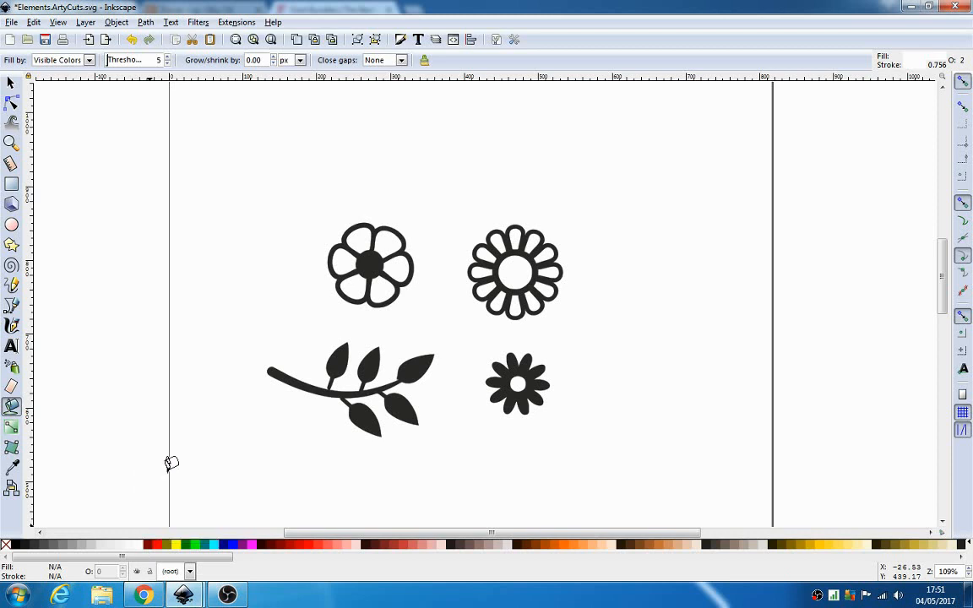
Fill the empty petals of the six-petal flower with white
{"action": "left_click", "coordinate": [393, 236]}
{"action": "left_click", "coordinate": [342, 255]}
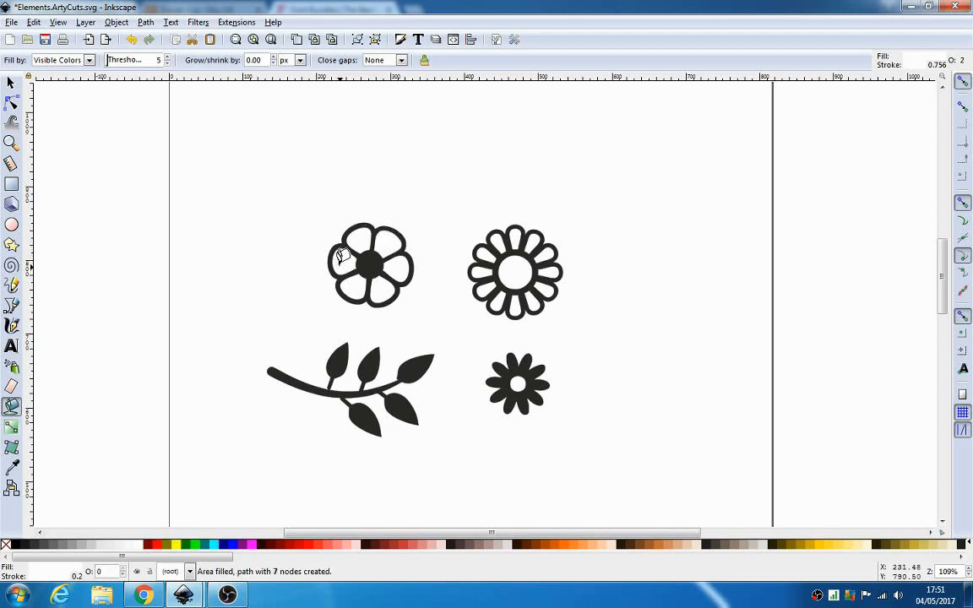
{"action": "left_click", "coordinate": [352, 281]}
{"action": "left_click", "coordinate": [386, 291]}
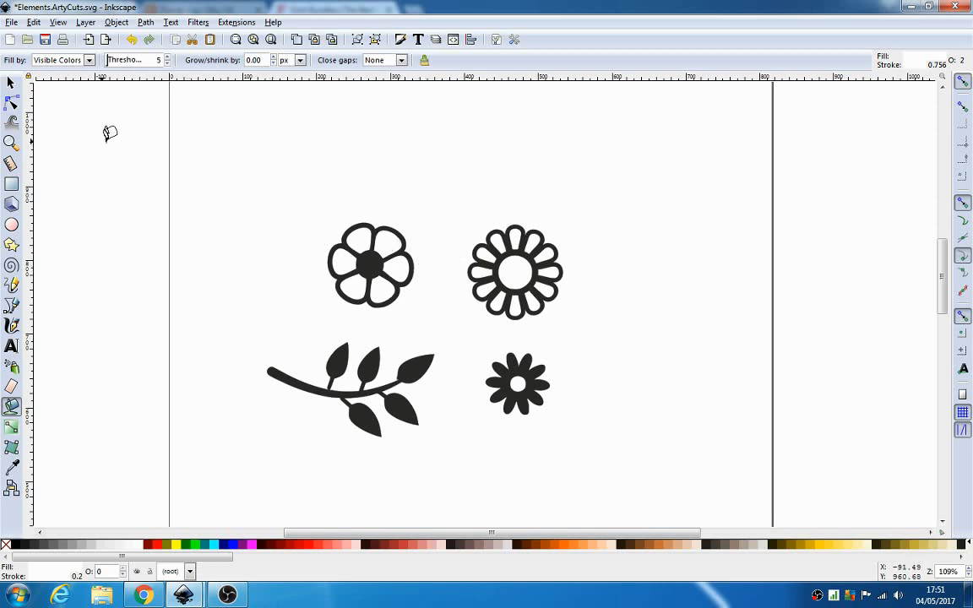
Select the six-petal flower together with all its white petal fills and group them
{"action": "left_click", "coordinate": [12, 82]}
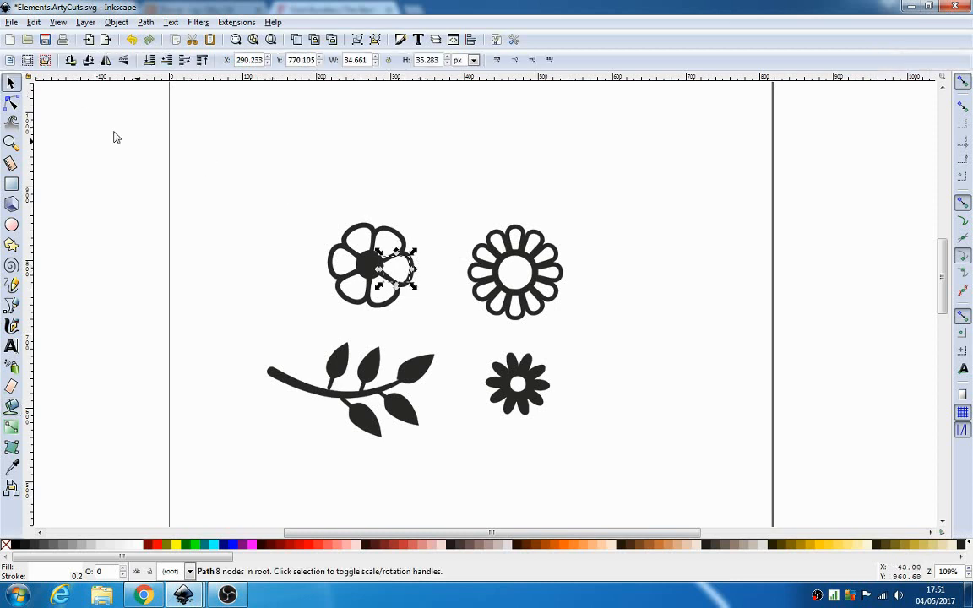
{"action": "left_click", "coordinate": [300, 194]}
{"action": "left_click_drag", "start_coordinate": [299, 190], "coordinate": [436, 326]}
{"action": "right_click", "coordinate": [374, 265]}
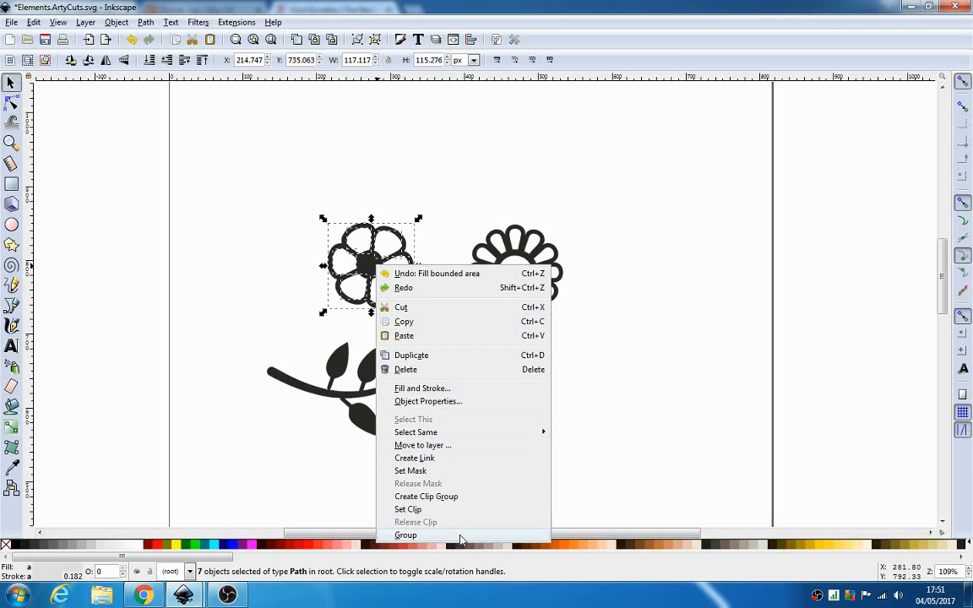
{"action": "left_click", "coordinate": [406, 535]}
{"action": "left_click", "coordinate": [450, 330]}
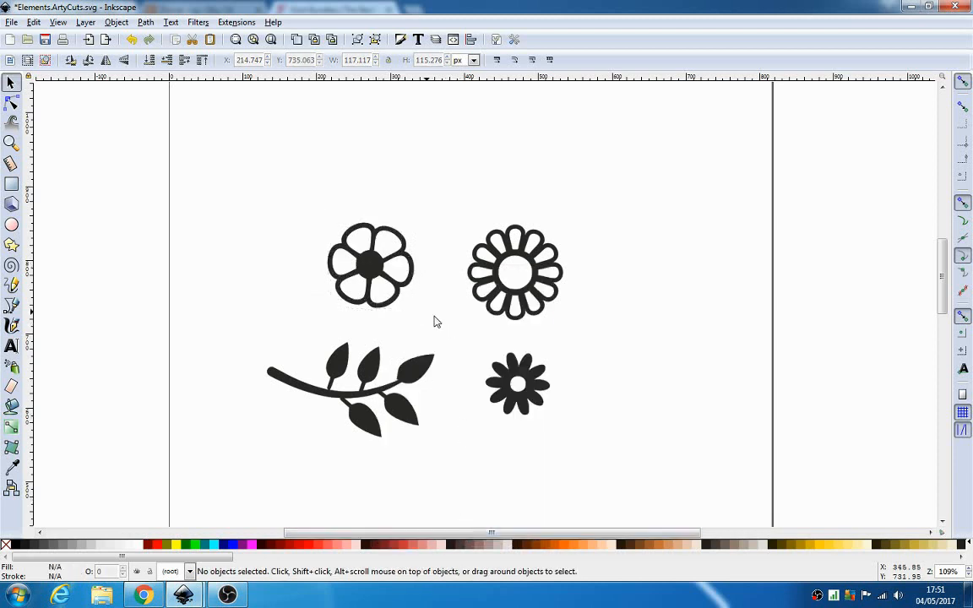
Arrange the grouped flower, the outlined daisy and a copy of the flower so that they overlap in a row
{"action": "left_click_drag", "start_coordinate": [373, 265], "coordinate": [446, 281]}
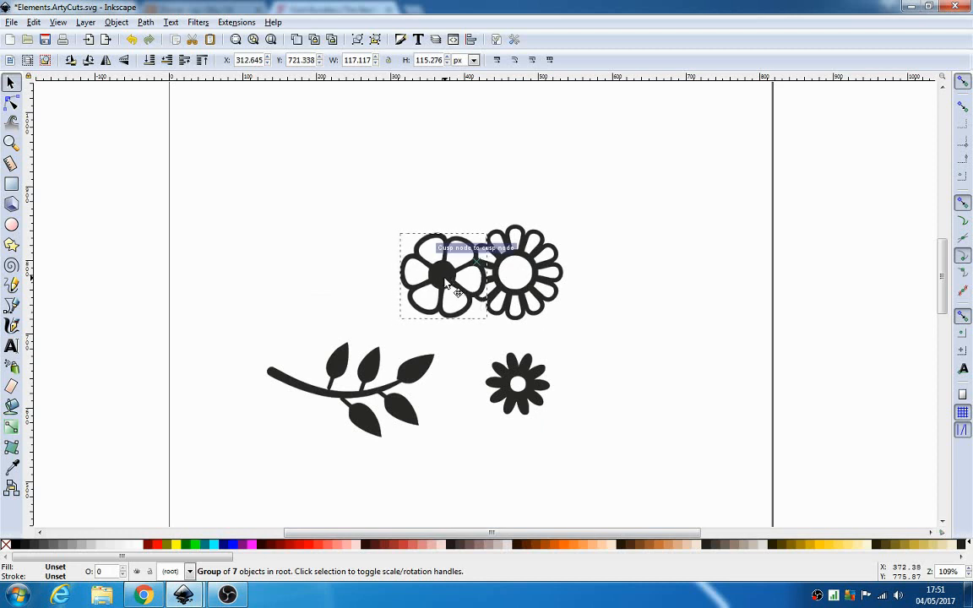
{"action": "key", "text": "Escape"}
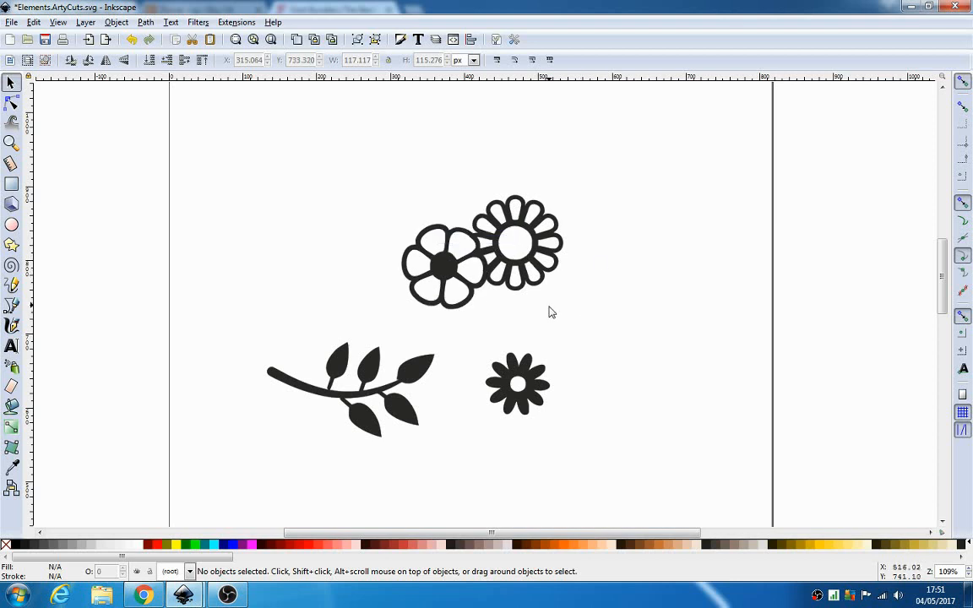
{"action": "left_click_drag", "start_coordinate": [446, 268], "coordinate": [385, 240]}
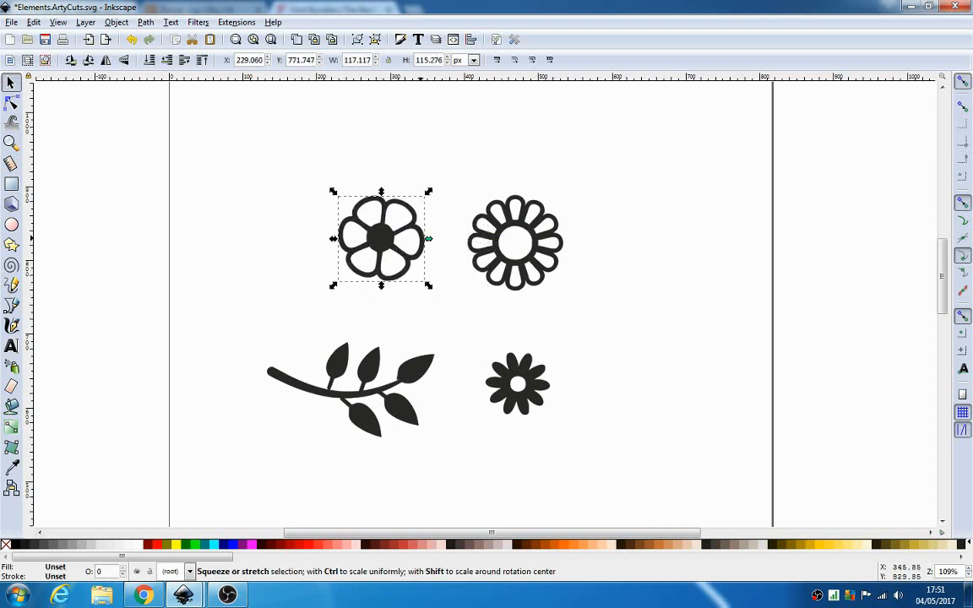
{"action": "left_click_drag", "start_coordinate": [499, 241], "coordinate": [437, 212]}
{"action": "left_click_drag", "start_coordinate": [383, 240], "coordinate": [529, 228]}
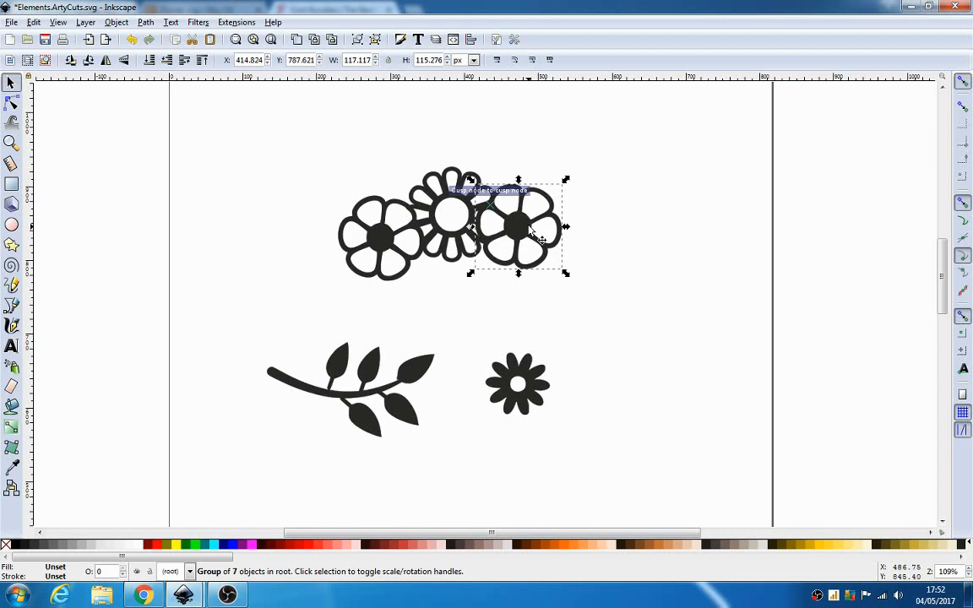
Place a copy of the outlined daisy below the second six-petal flower, and raise the original daisy between the two six-petal flowers
{"action": "left_click", "coordinate": [468, 297]}
{"action": "left_click", "coordinate": [454, 242]}
{"action": "key", "text": "ctrl+c"}
{"action": "key", "text": "ctrl+v"}
{"action": "left_click_drag", "start_coordinate": [451, 241], "coordinate": [578, 309]}
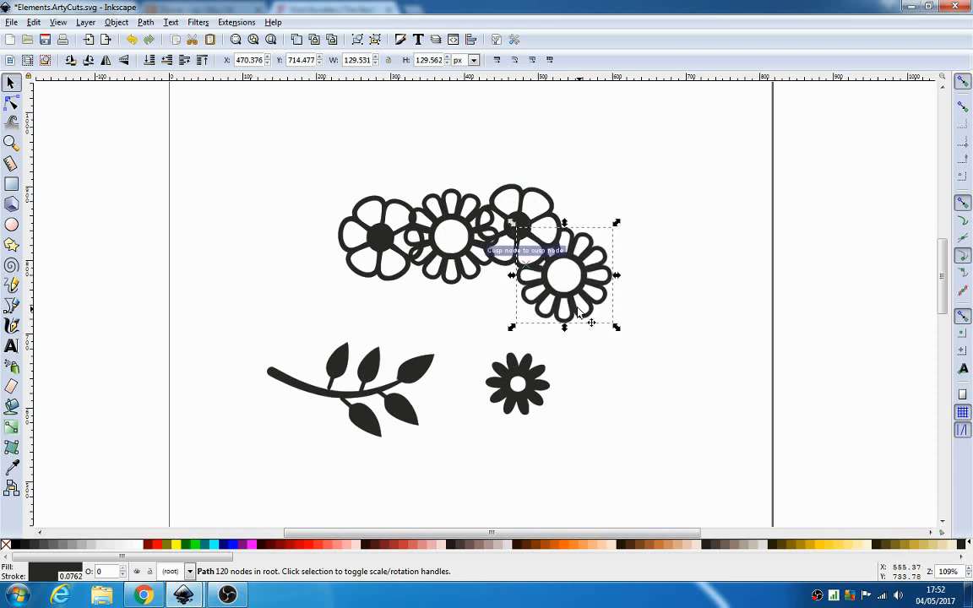
{"action": "left_click", "coordinate": [408, 209]}
{"action": "left_click_drag", "start_coordinate": [451, 216], "coordinate": [436, 190]}
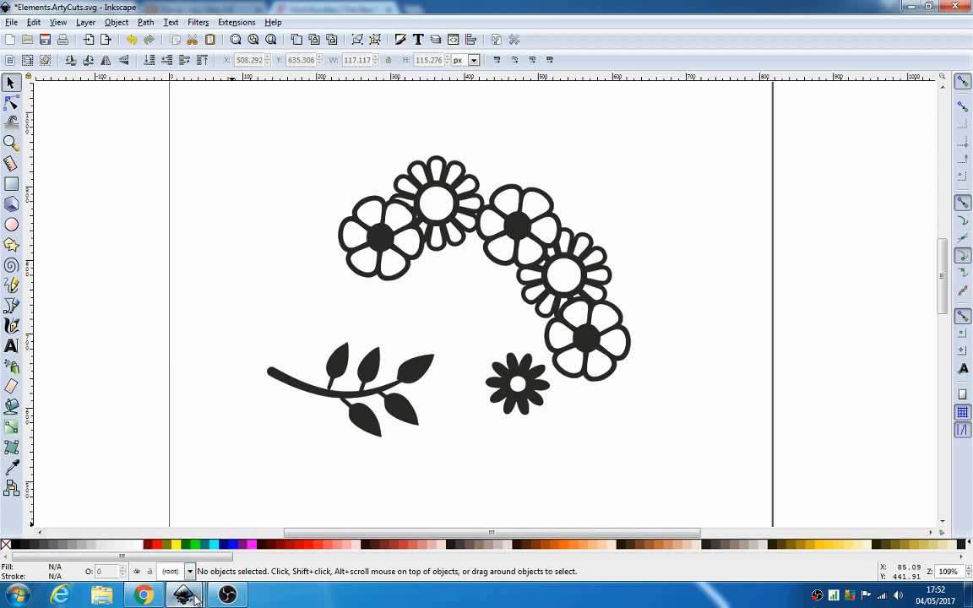
Switch to the New document 2 window and draw a tiny closed Bezier path just below the D of DESIGN
{"action": "mouse_move", "coordinate": [193, 599]}
{"action": "left_click", "coordinate": [240, 519]}
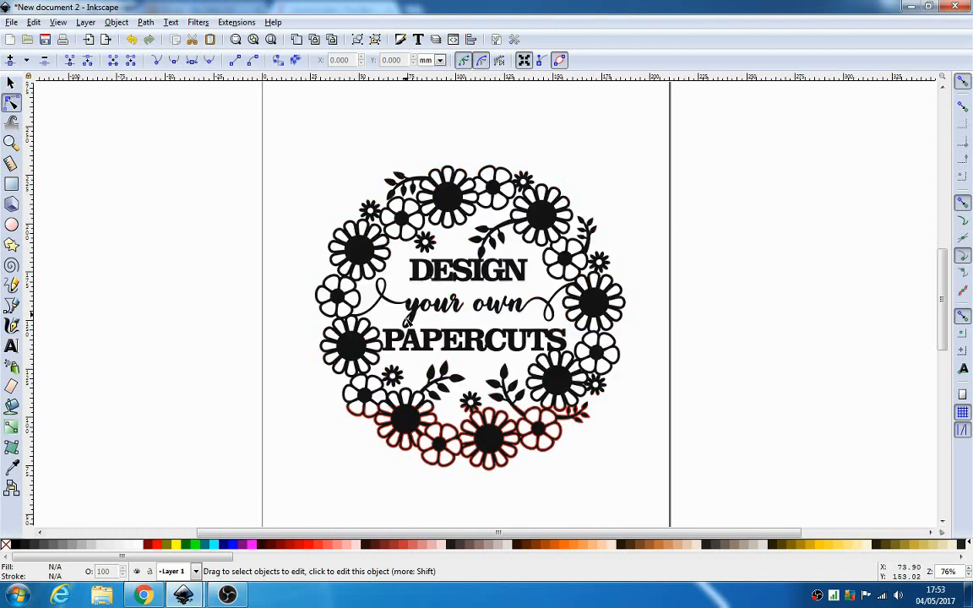
{"action": "key", "text": "plus"}
{"action": "key", "text": "plus"}
{"action": "key", "text": "plus"}
{"action": "key", "text": "plus"}
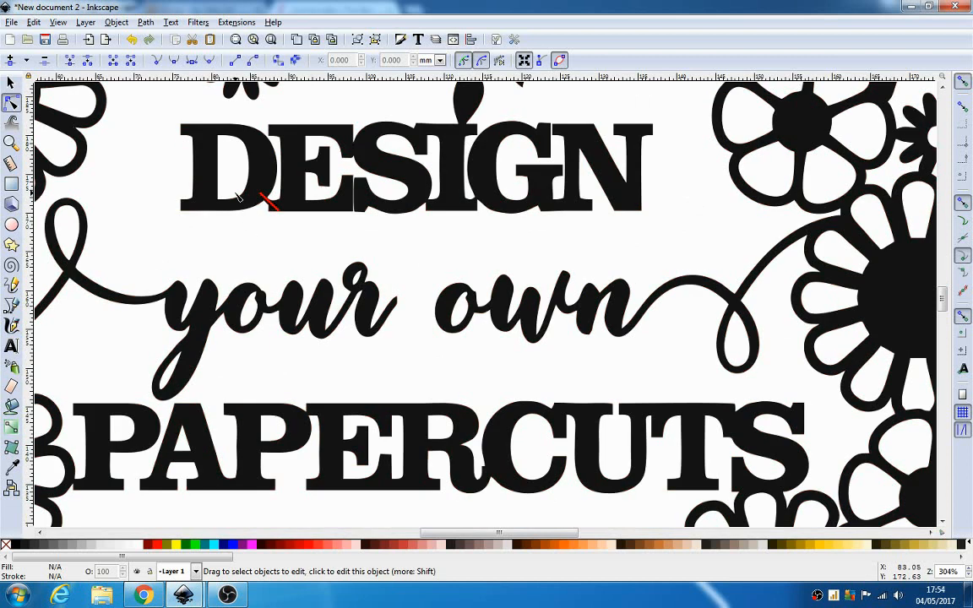
{"action": "left_click", "coordinate": [12, 306]}
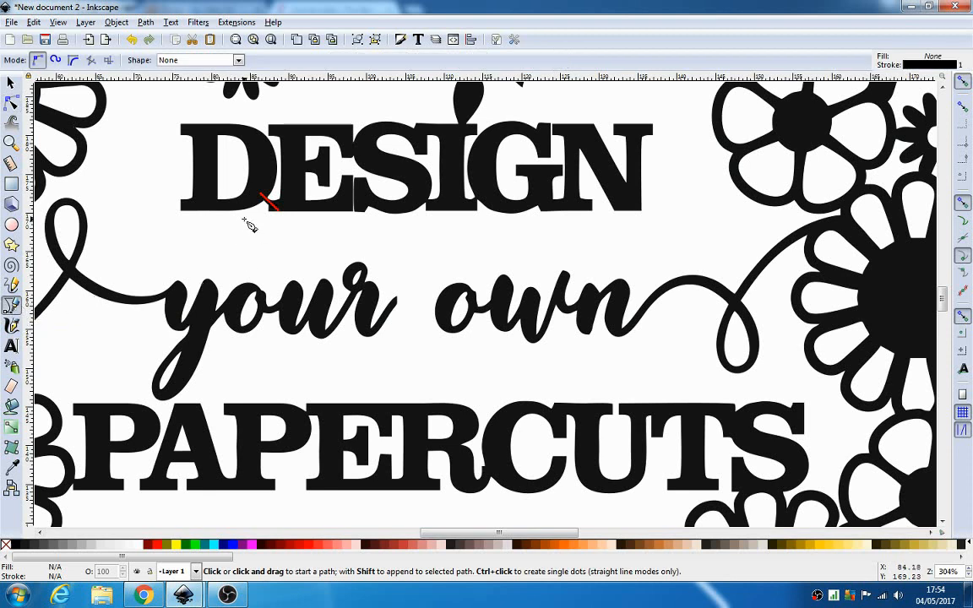
{"action": "left_click_drag", "start_coordinate": [244, 221], "coordinate": [251, 227]}
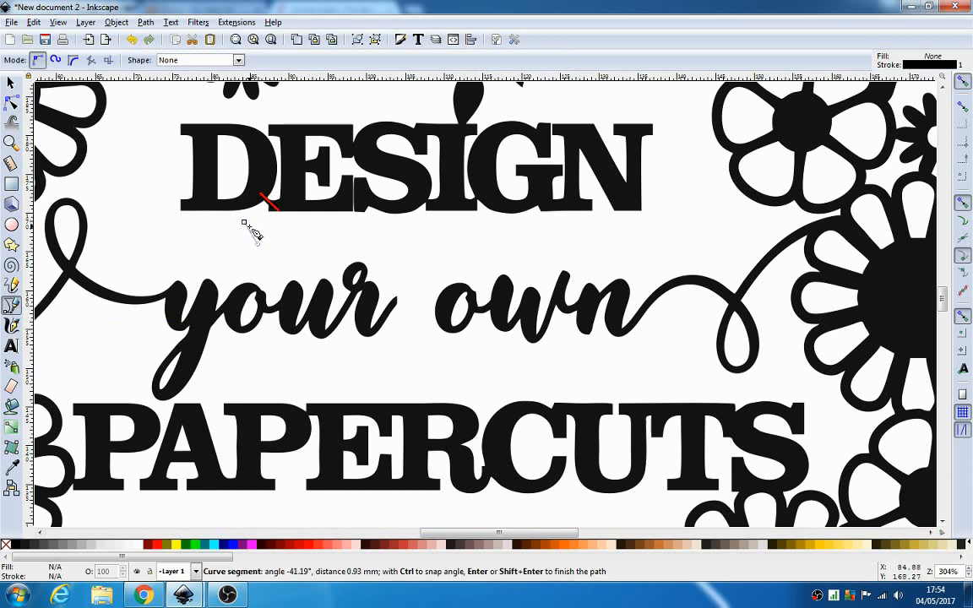
{"action": "left_click", "coordinate": [245, 223]}
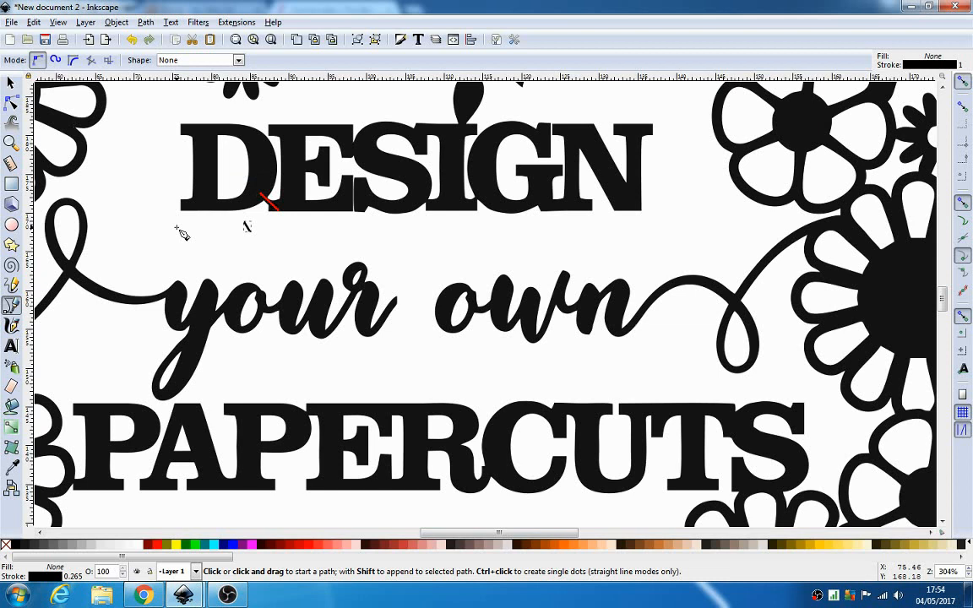
{"action": "key", "text": "minus"}
{"action": "key", "text": "minus"}
{"action": "key", "text": "minus"}
{"action": "key", "text": "minus"}
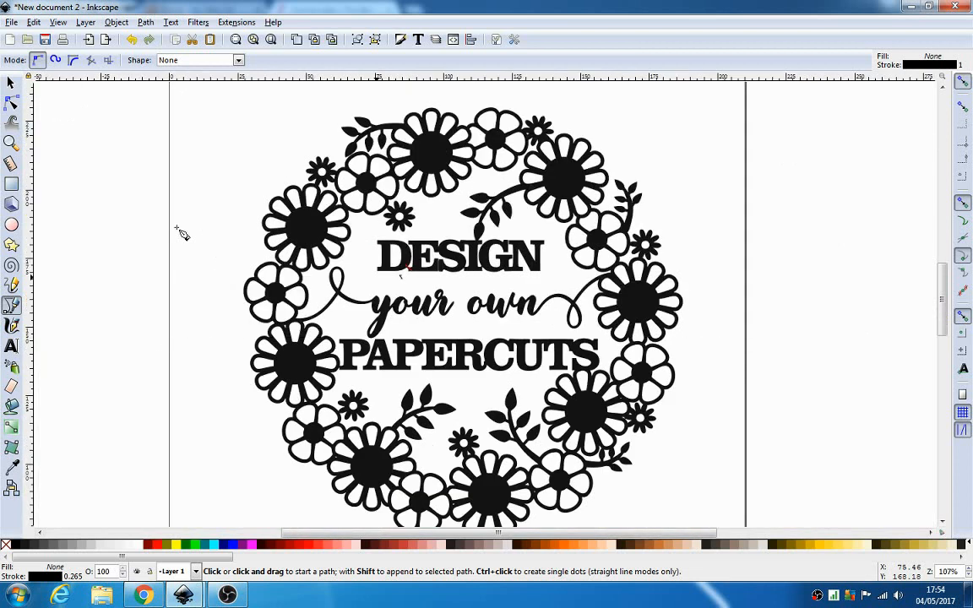